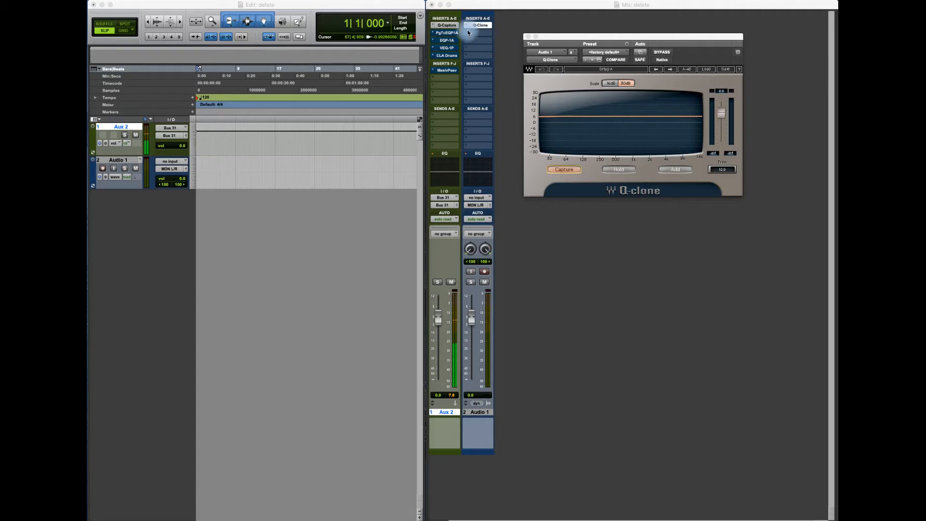
Inspect the Q-Capture plug-in on Aux 2, the Q-Clone insert on Audio 1, and both tracks' input and output routing.
{"action": "left_click", "coordinate": [448, 25]}
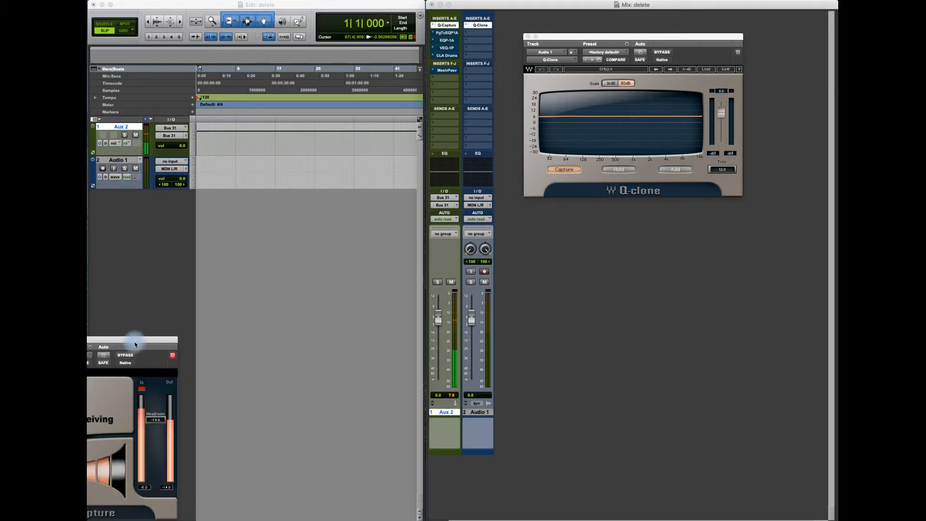
{"action": "left_click_drag", "start_coordinate": [136, 345], "coordinate": [640, 242]}
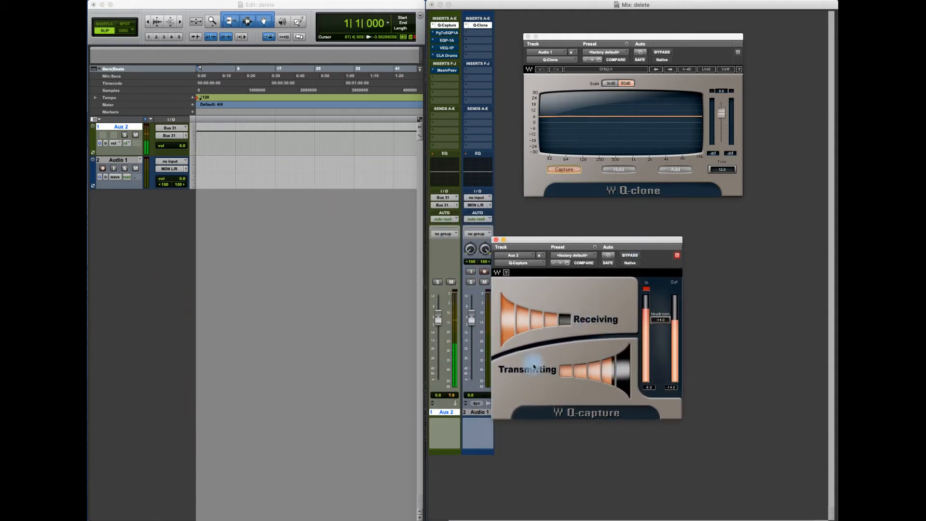
{"action": "left_click", "coordinate": [495, 240]}
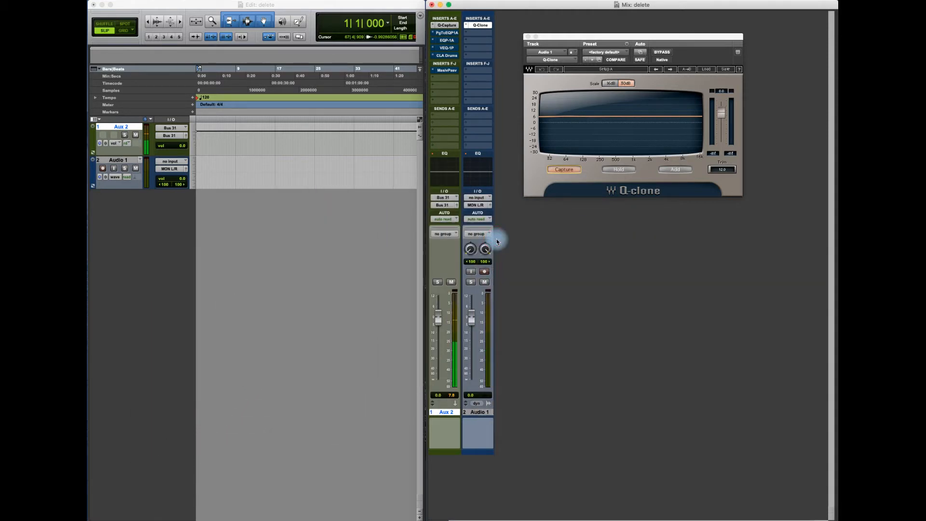
{"action": "left_click", "coordinate": [485, 26]}
{"action": "left_click", "coordinate": [443, 203]}
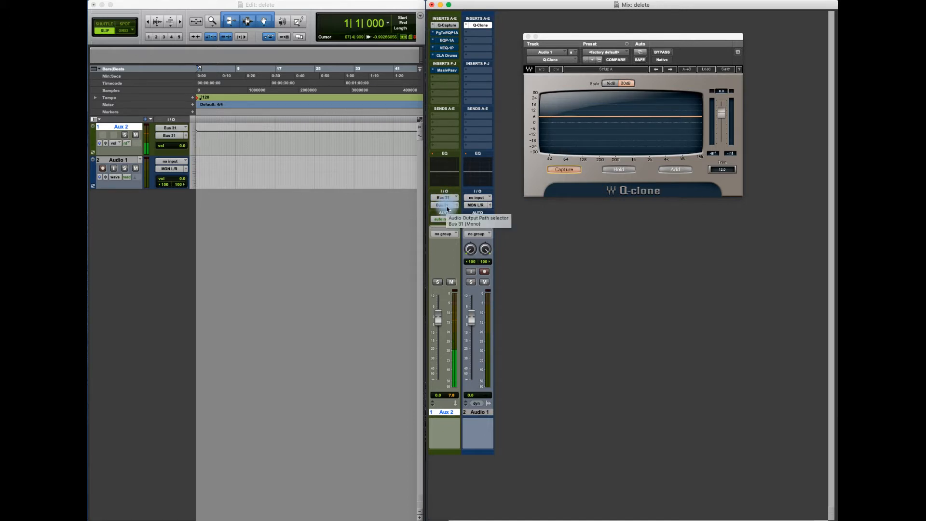
{"action": "left_click", "coordinate": [476, 195]}
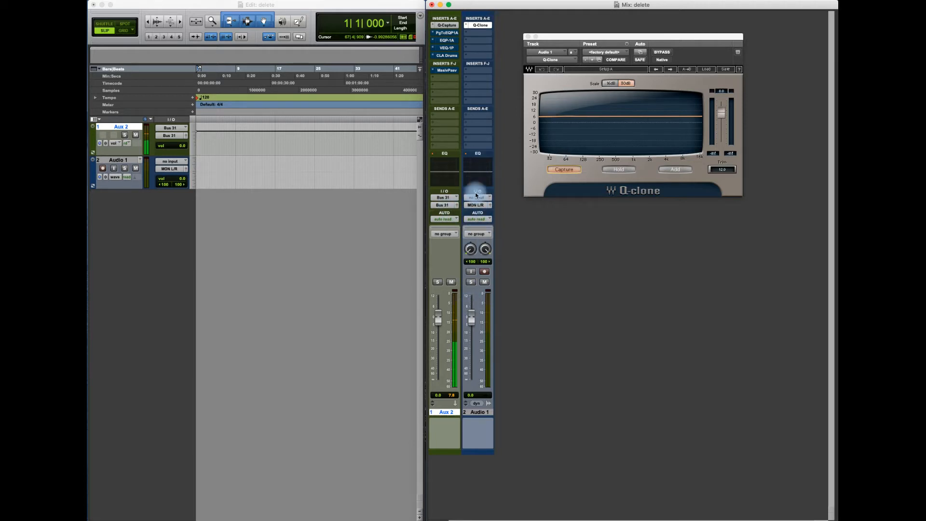
Open the PuigTec EQP1A on Aux 2, set its low-frequency boost to 0, and take it out of bypass.
{"action": "left_click", "coordinate": [454, 34]}
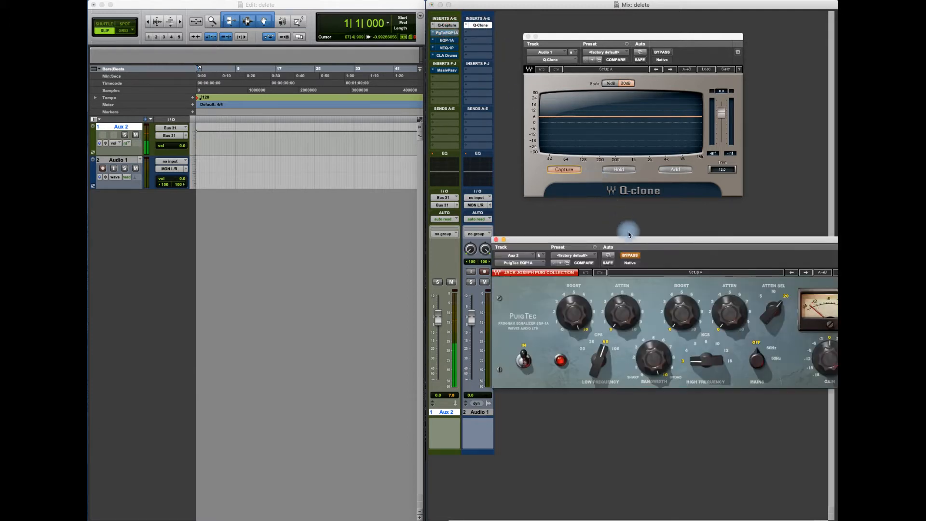
{"action": "left_click_drag", "start_coordinate": [632, 239], "coordinate": [528, 240]}
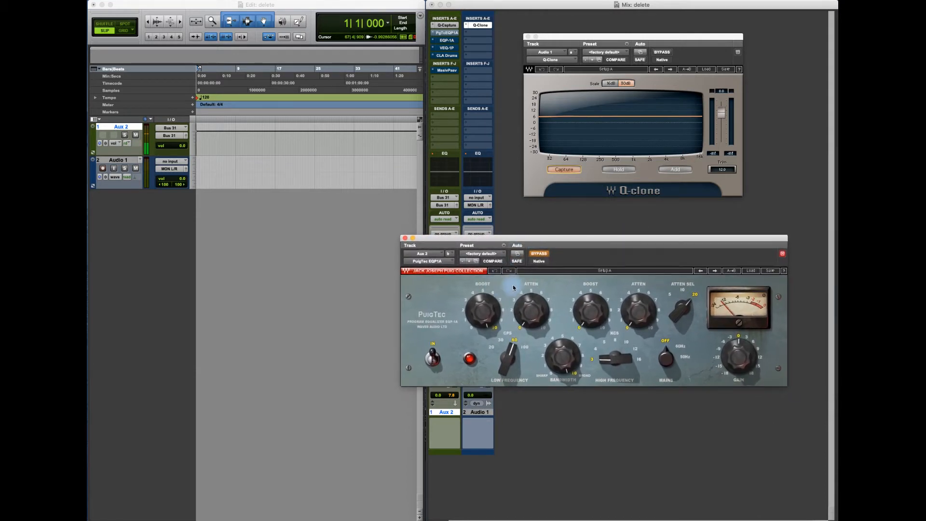
{"action": "left_click_drag", "start_coordinate": [494, 306], "coordinate": [475, 519]}
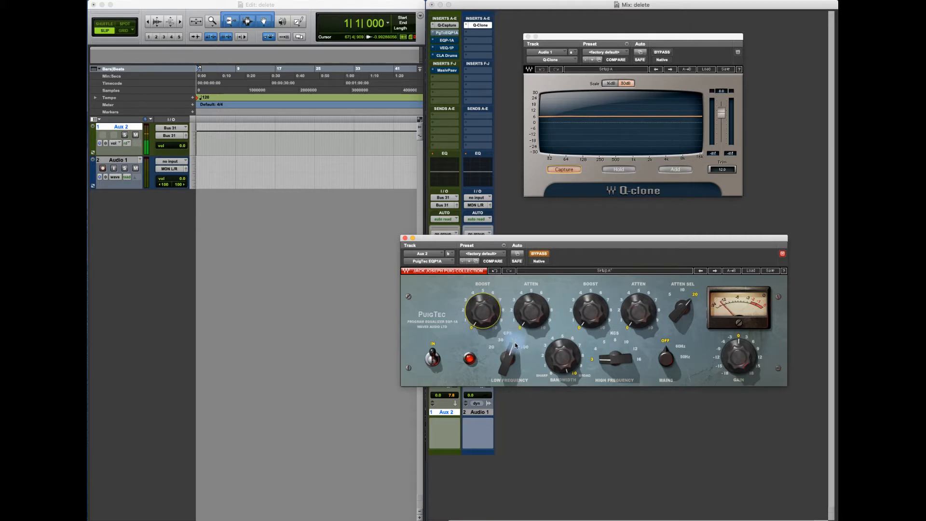
{"action": "left_click", "coordinate": [539, 254]}
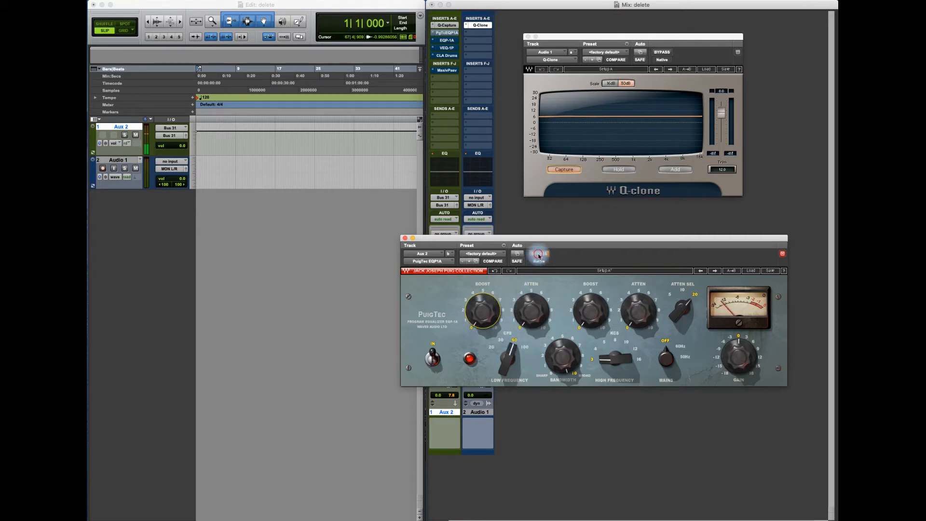
Raise the PuigTec's low-frequency boost and attenuation to 10, trying different low-frequency selector settings.
{"action": "mouse_move", "coordinate": [481, 315]}
{"action": "left_mouse_down"}
{"action": "mouse_move", "coordinate": [520, 149]}
{"action": "mouse_move", "coordinate": [555, 73]}
{"action": "left_mouse_up"}
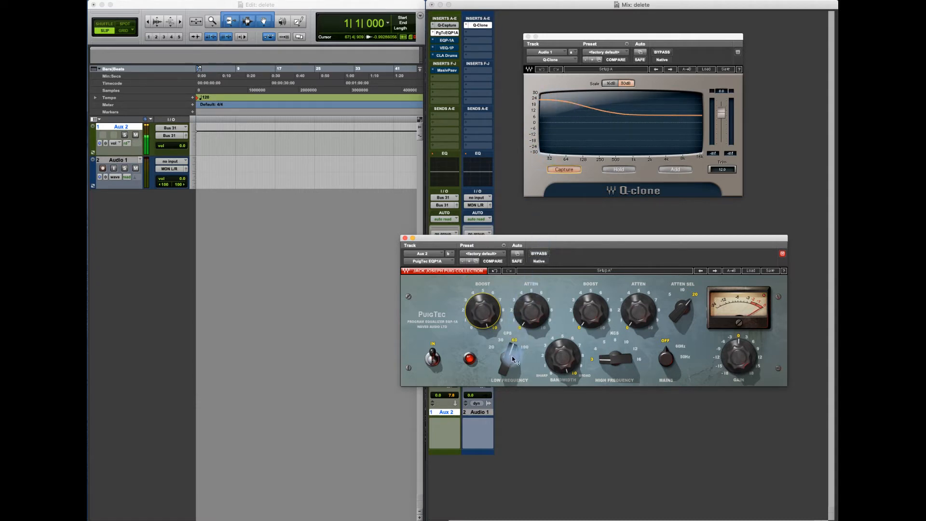
{"action": "mouse_move", "coordinate": [512, 360]}
{"action": "left_mouse_down"}
{"action": "mouse_move", "coordinate": [504, 405]}
{"action": "mouse_move", "coordinate": [512, 346]}
{"action": "mouse_move", "coordinate": [542, 319]}
{"action": "mouse_move", "coordinate": [534, 364]}
{"action": "left_mouse_up"}
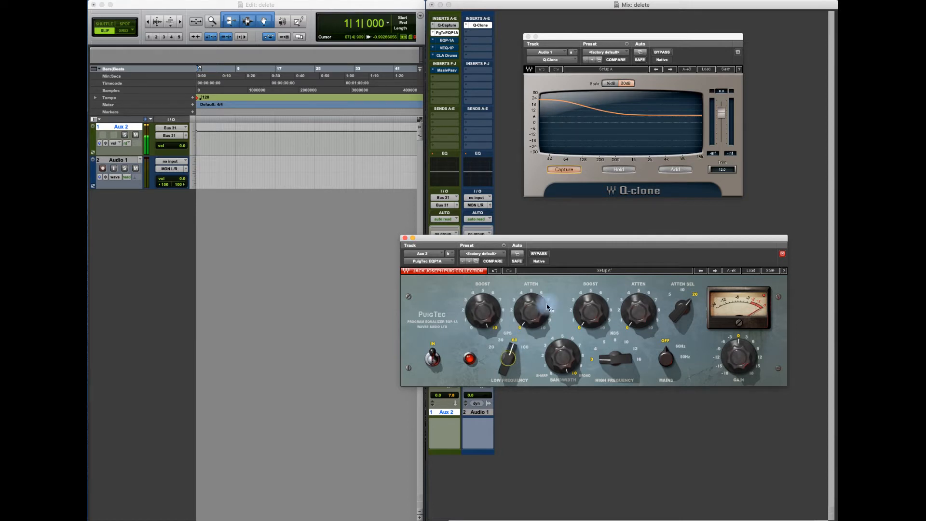
{"action": "left_click_drag", "start_coordinate": [542, 291], "coordinate": [586, 34]}
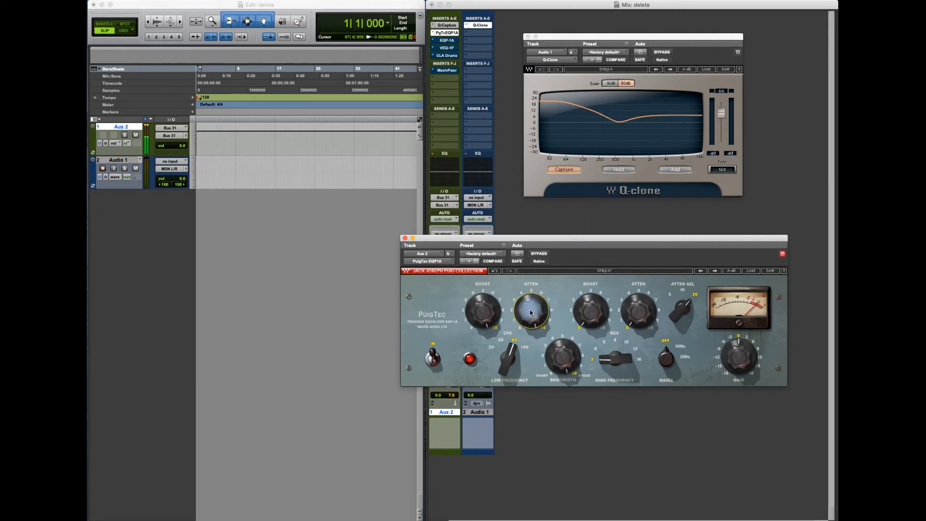
Return the PuigTec's low-frequency attenuation and boost to 0 and close the plug-in window.
{"action": "mouse_move", "coordinate": [531, 313]}
{"action": "left_mouse_down"}
{"action": "mouse_move", "coordinate": [514, 354]}
{"action": "mouse_move", "coordinate": [498, 489]}
{"action": "left_mouse_up"}
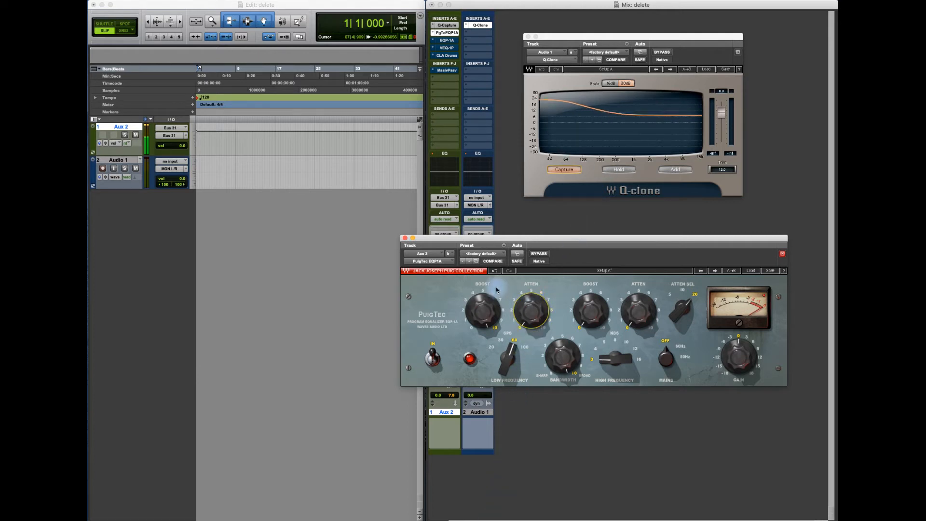
{"action": "left_click_drag", "start_coordinate": [482, 310], "coordinate": [440, 498]}
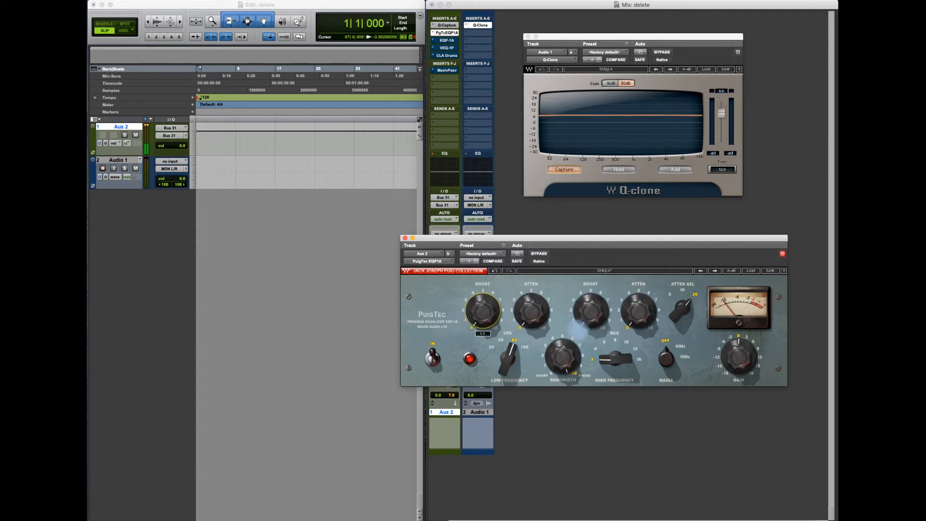
{"action": "left_click", "coordinate": [407, 238]}
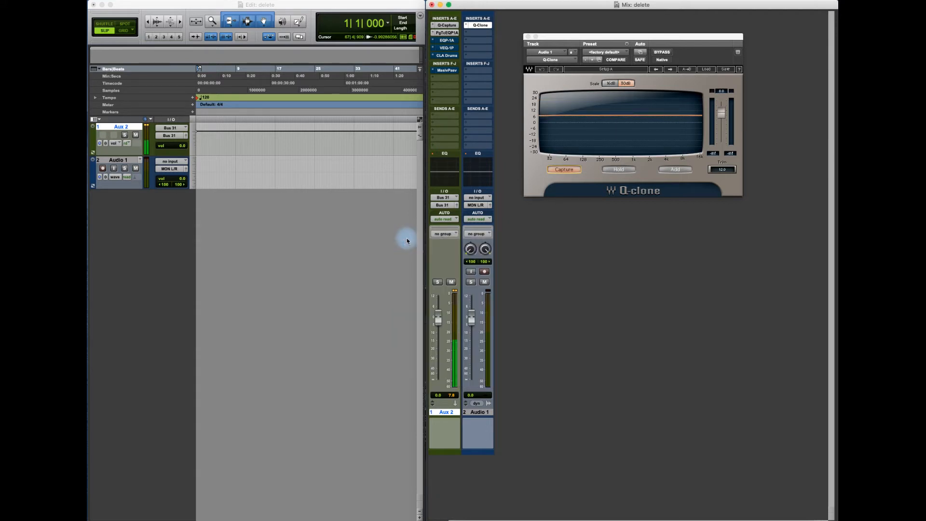
Open the UAD Pultec EQP-1A on Aux 2, take it out of bypass, and raise its low-frequency boost.
{"action": "left_click", "coordinate": [447, 41]}
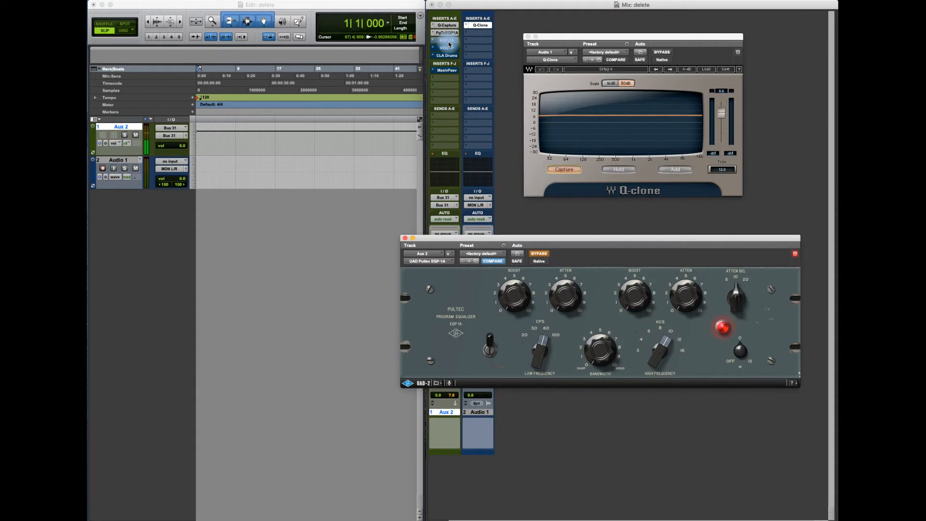
{"action": "left_click", "coordinate": [538, 253]}
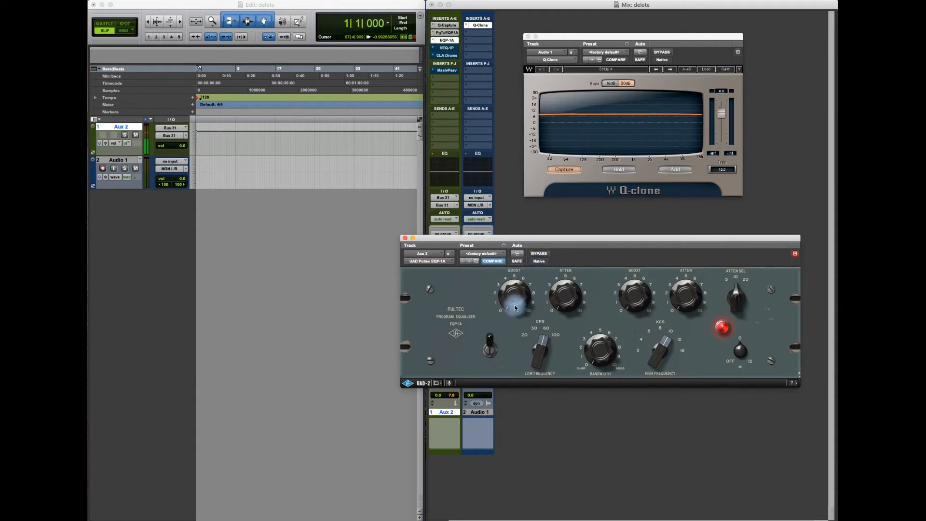
{"action": "left_click_drag", "start_coordinate": [512, 302], "coordinate": [524, 254]}
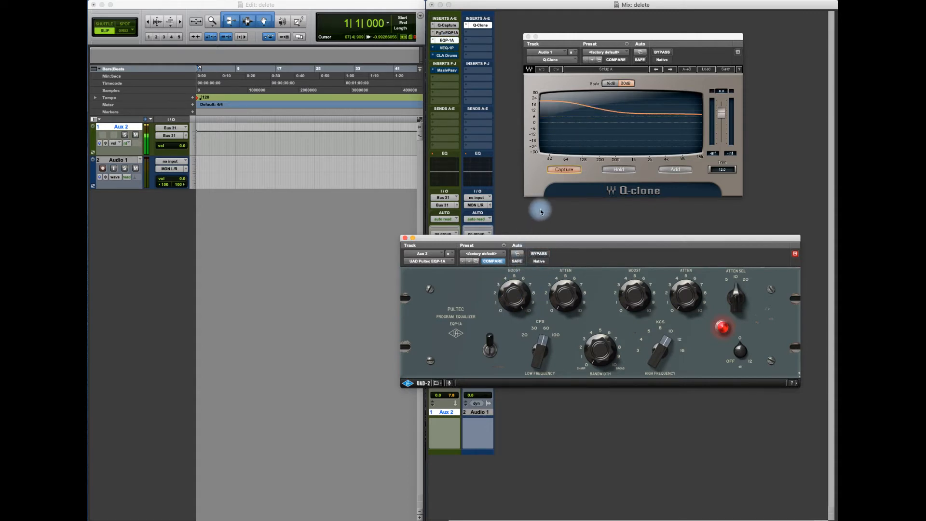
Raise the UAD Pultec's low-frequency attenuation, reduce its low-frequency boost, and close the plug-in window.
{"action": "left_click_drag", "start_coordinate": [575, 297], "coordinate": [573, 293]}
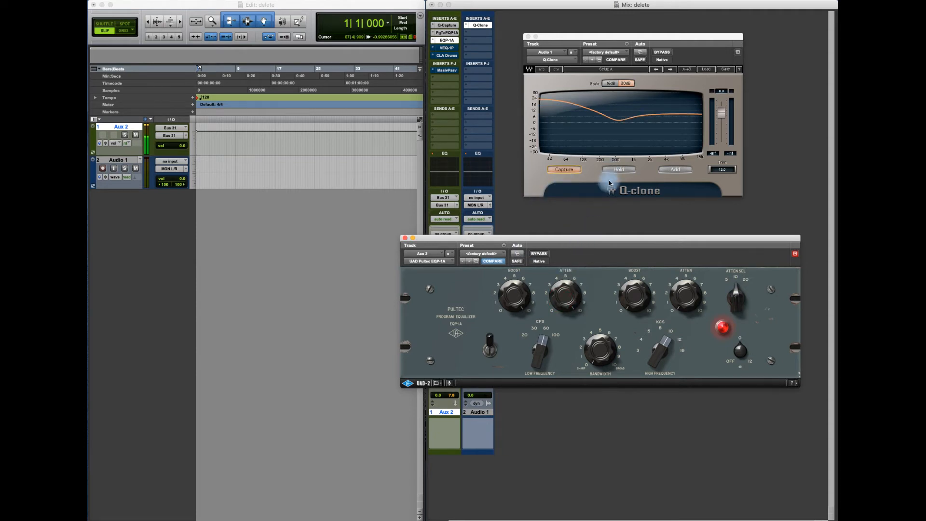
{"action": "left_click_drag", "start_coordinate": [582, 288], "coordinate": [585, 277]}
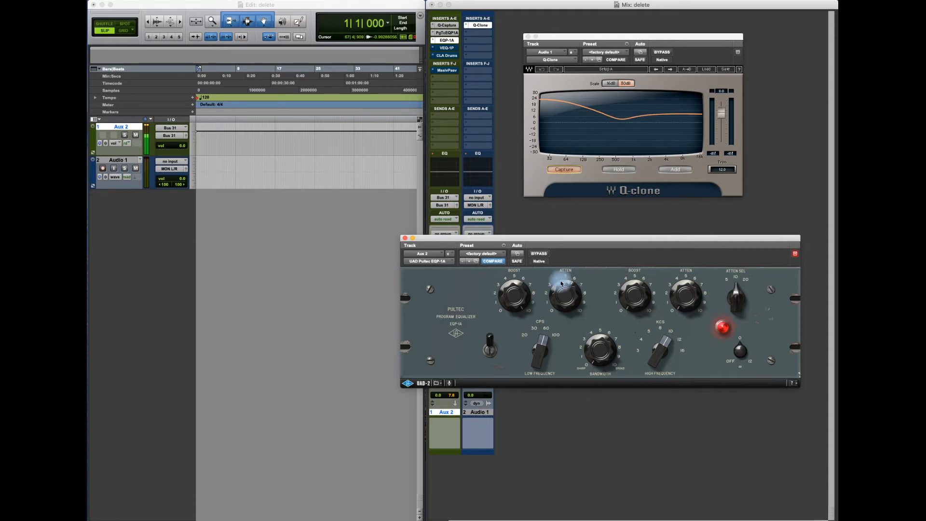
{"action": "left_click_drag", "start_coordinate": [516, 303], "coordinate": [514, 325]}
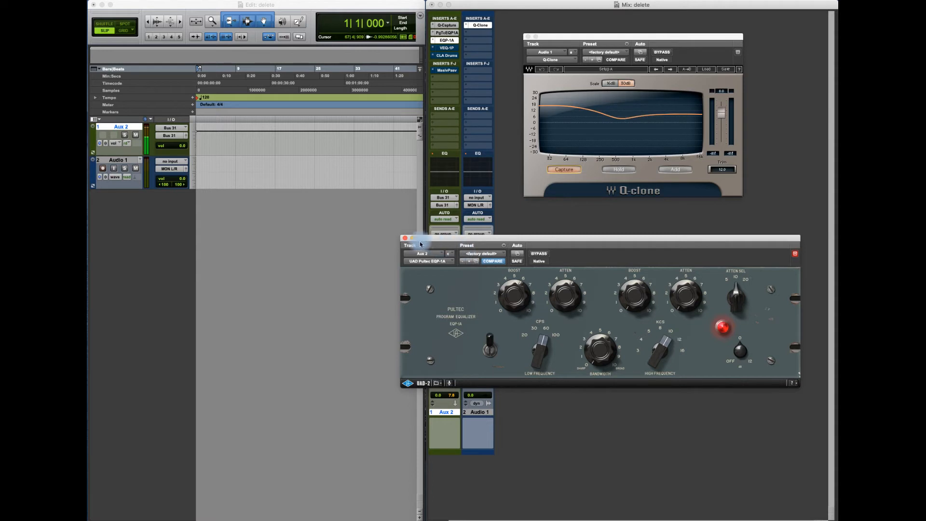
{"action": "left_click", "coordinate": [405, 237]}
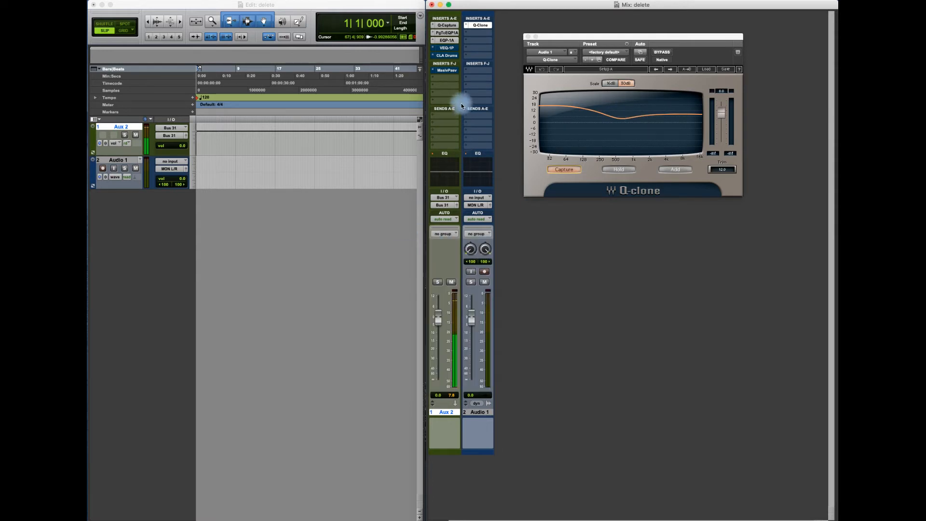
Open CLA Drums on Aux 2, take it out of bypass, and compare its instrument modes, finishing on Toms.
{"action": "left_click", "coordinate": [447, 56]}
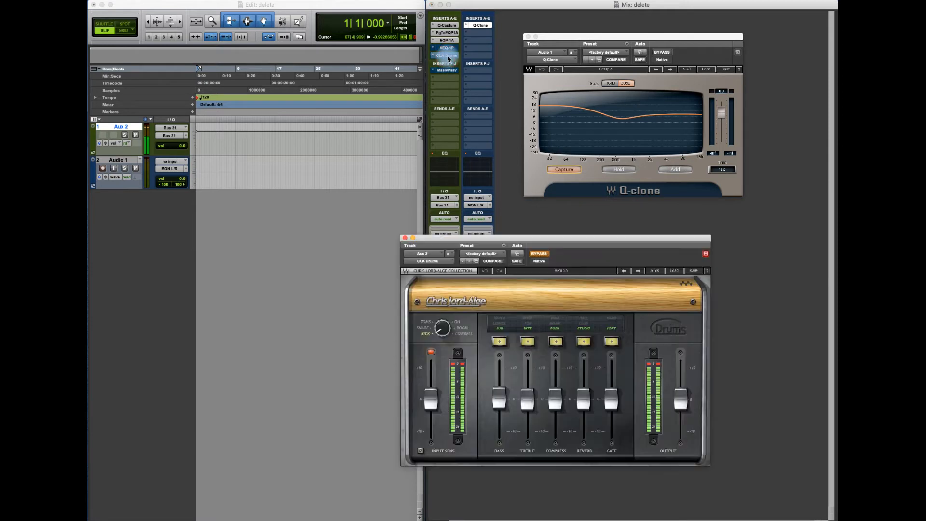
{"action": "left_click", "coordinate": [542, 254]}
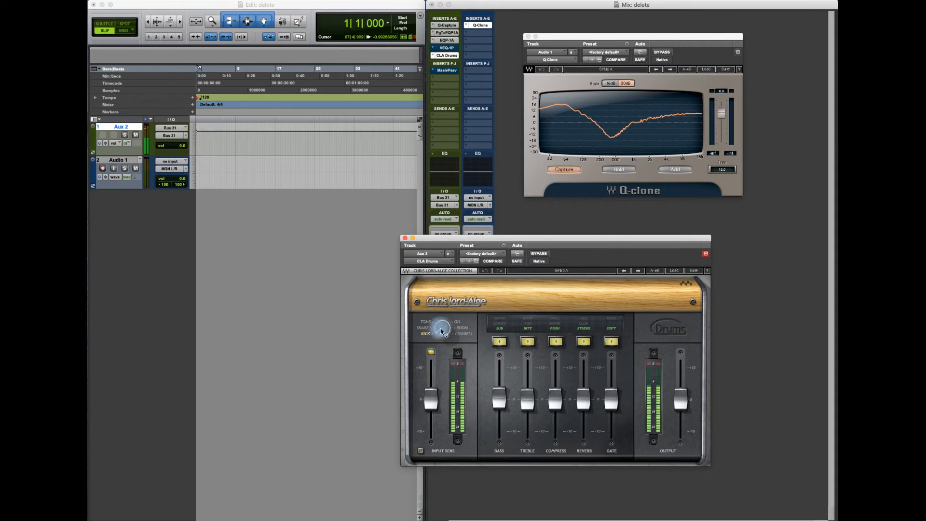
{"action": "left_click_drag", "start_coordinate": [438, 334], "coordinate": [440, 291]}
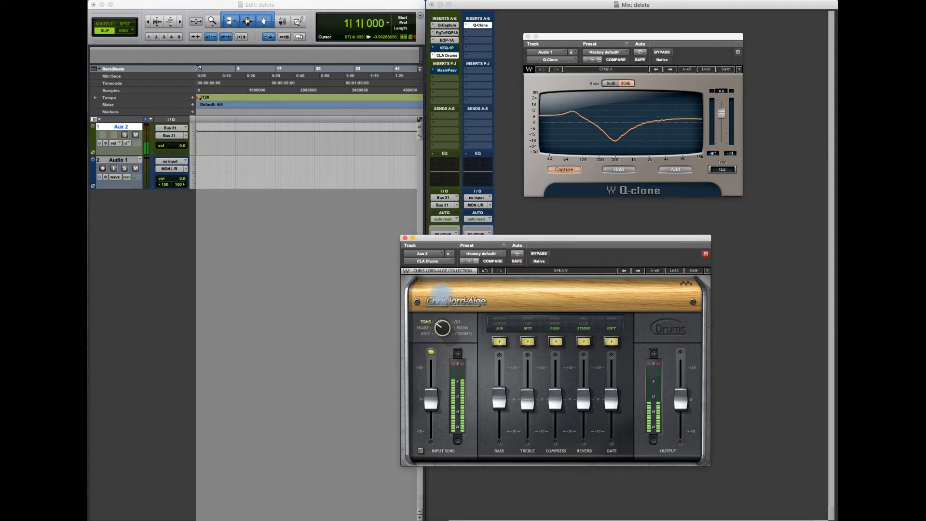
{"action": "mouse_move", "coordinate": [438, 334]}
{"action": "left_mouse_down"}
{"action": "mouse_move", "coordinate": [438, 304]}
{"action": "mouse_move", "coordinate": [438, 321]}
{"action": "mouse_move", "coordinate": [440, 313]}
{"action": "left_mouse_up"}
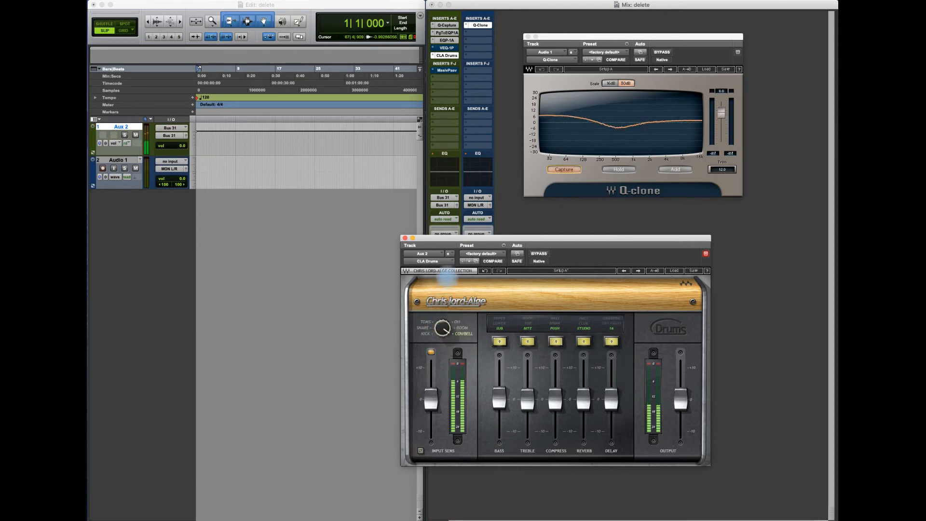
{"action": "left_click_drag", "start_coordinate": [456, 318], "coordinate": [440, 326]}
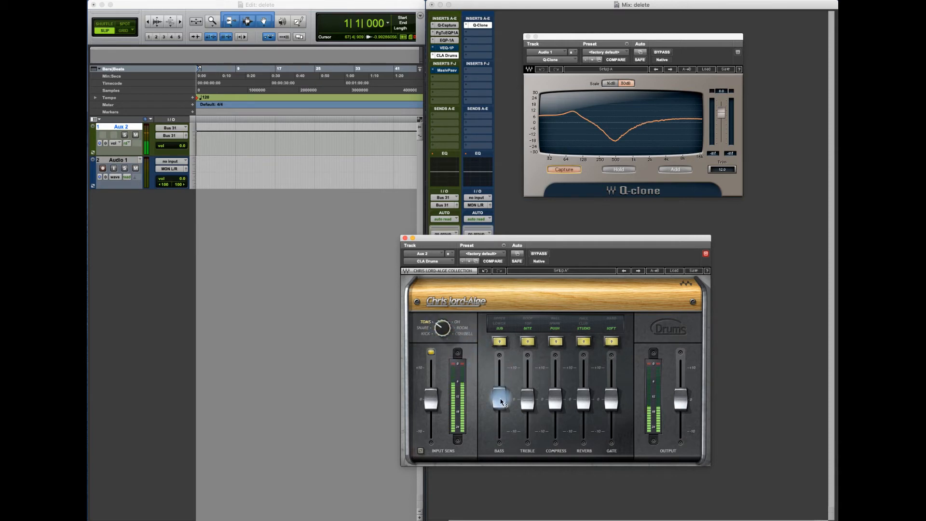
Lower the CLA Drums bass and treble faders slightly and close the plug-in window.
{"action": "mouse_move", "coordinate": [501, 401]}
{"action": "left_mouse_down"}
{"action": "mouse_move", "coordinate": [516, 303]}
{"action": "mouse_move", "coordinate": [504, 400]}
{"action": "mouse_move", "coordinate": [533, 310]}
{"action": "mouse_move", "coordinate": [533, 378]}
{"action": "mouse_move", "coordinate": [527, 407]}
{"action": "mouse_move", "coordinate": [501, 405]}
{"action": "left_mouse_up"}
{"action": "left_click", "coordinate": [527, 403]}
{"action": "left_click", "coordinate": [501, 410]}
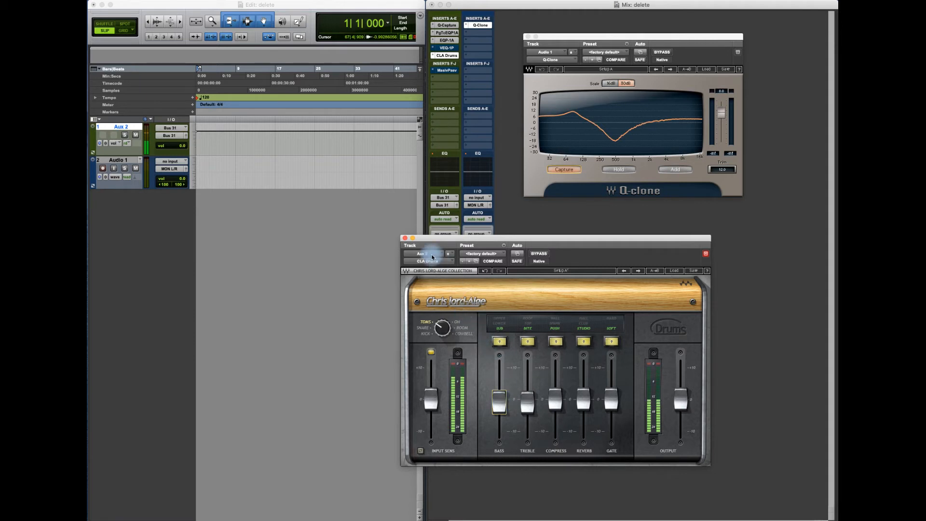
{"action": "left_click", "coordinate": [405, 239]}
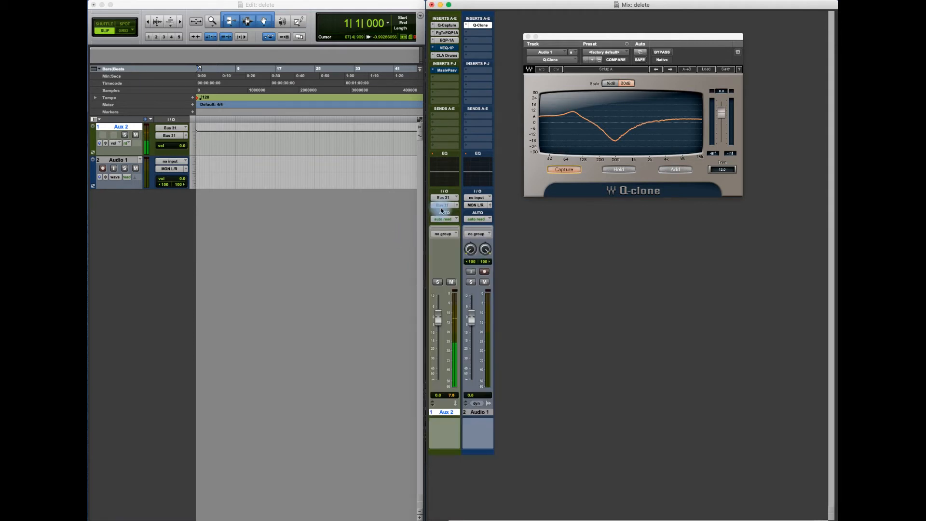
Bypass CLA Drums and EQP-1A on Aux 2, and open the Manley Massive Passive with its bypass turned off.
{"action": "left_click", "coordinate": [449, 57], "text": "super"}
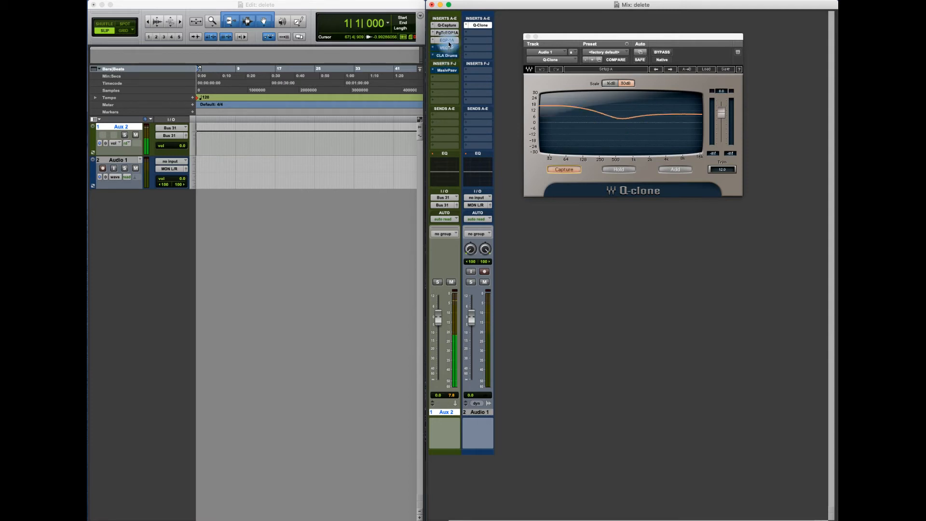
{"action": "left_click", "coordinate": [449, 69]}
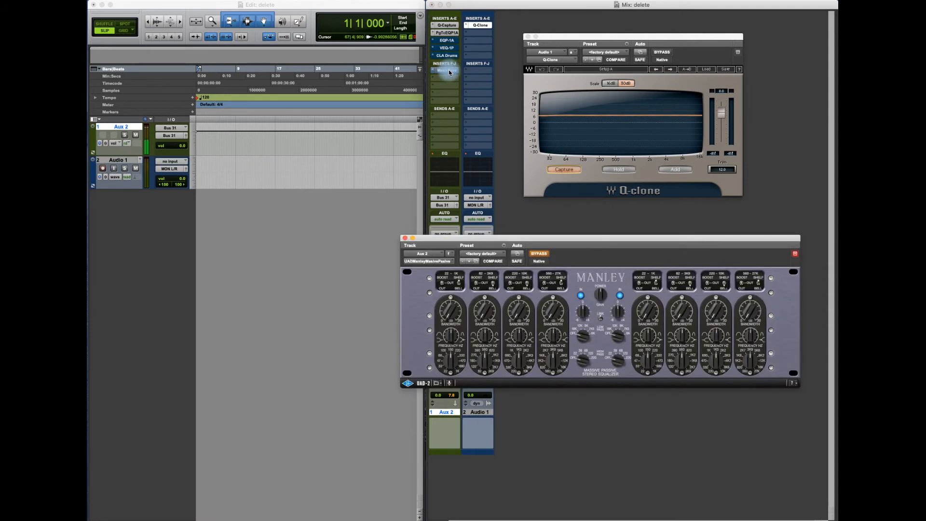
{"action": "left_click", "coordinate": [542, 256]}
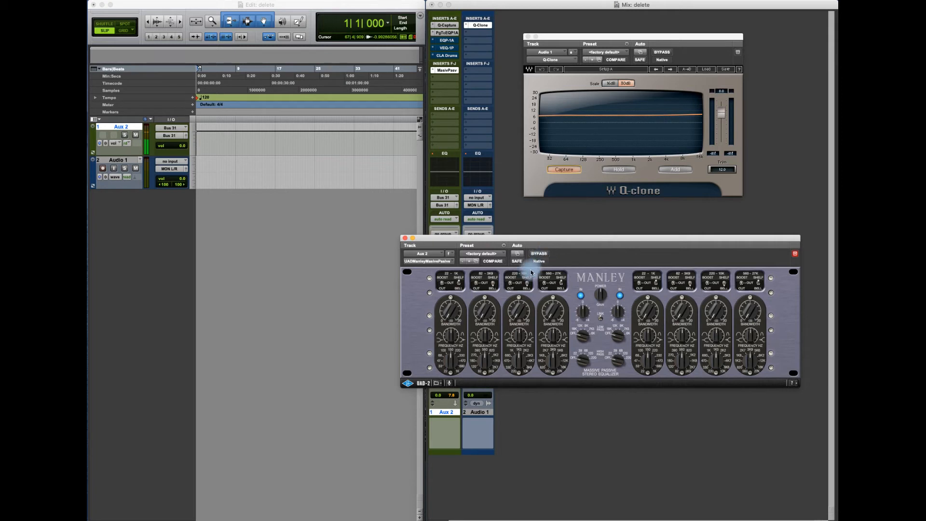
Switch the Massive Passive's lowest band to Boost and adjust its shelf with the bandwidth control.
{"action": "left_click", "coordinate": [444, 286]}
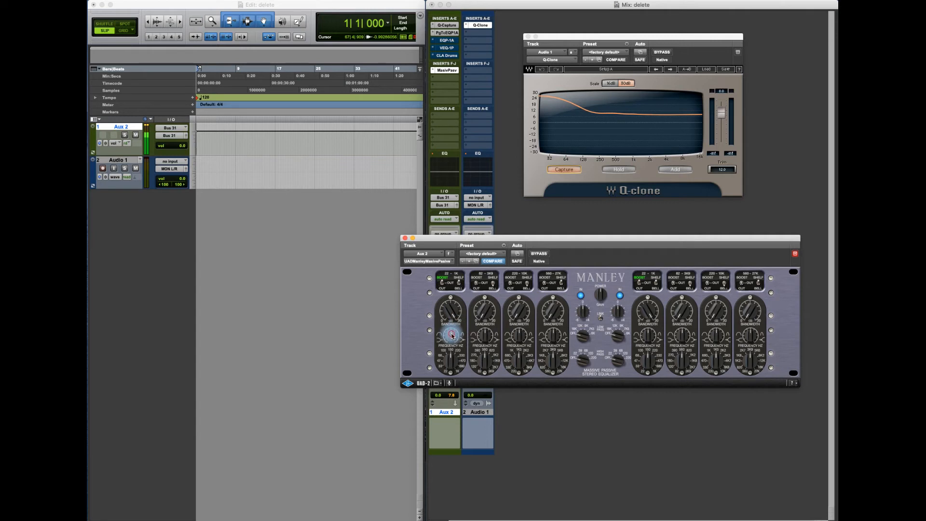
{"action": "mouse_move", "coordinate": [451, 335]}
{"action": "left_mouse_down"}
{"action": "mouse_move", "coordinate": [460, 308]}
{"action": "mouse_move", "coordinate": [453, 383]}
{"action": "mouse_move", "coordinate": [451, 316]}
{"action": "mouse_move", "coordinate": [449, 367]}
{"action": "mouse_move", "coordinate": [449, 330]}
{"action": "mouse_move", "coordinate": [452, 357]}
{"action": "left_mouse_up"}
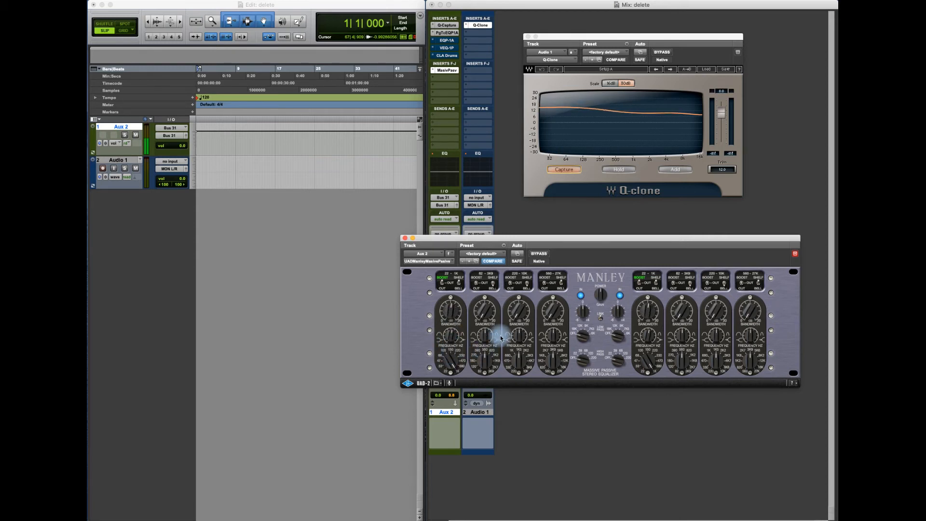
Set the Massive Passive's highest band to Boost, raise its gain, lower its frequency, and back the gain off to a moderate boost.
{"action": "left_click", "coordinate": [545, 280]}
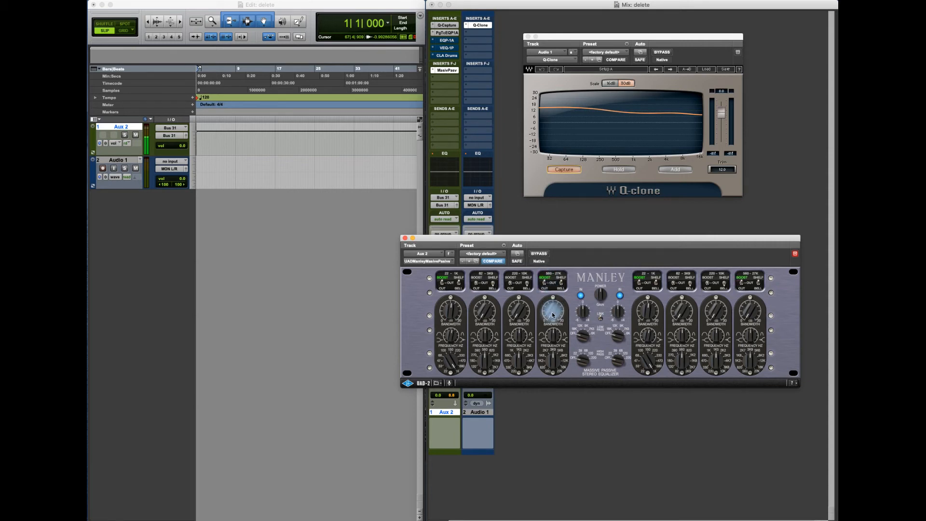
{"action": "left_click_drag", "start_coordinate": [553, 315], "coordinate": [569, 232]}
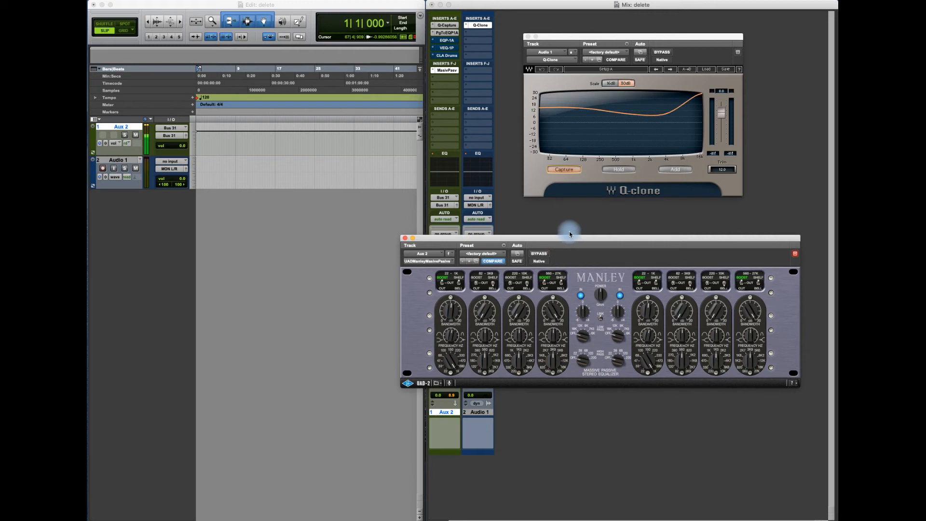
{"action": "left_click_drag", "start_coordinate": [552, 363], "coordinate": [552, 395]}
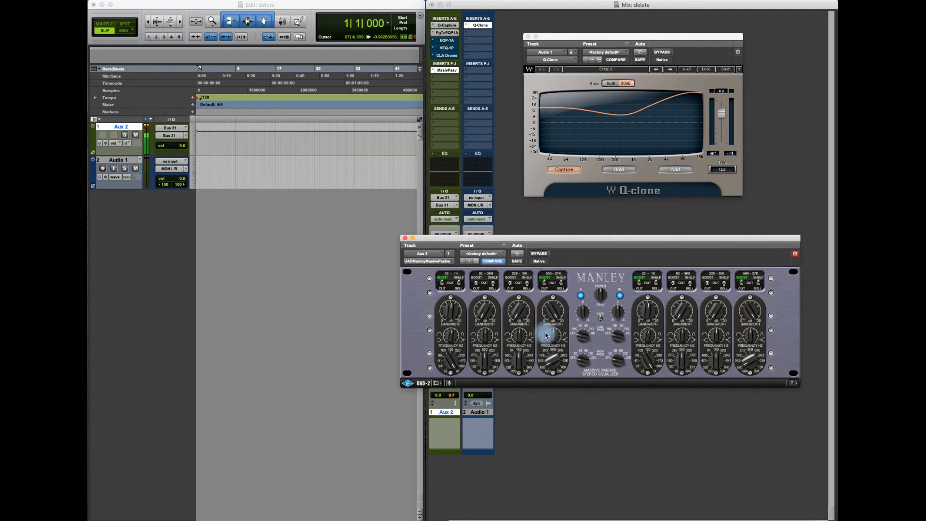
{"action": "left_click_drag", "start_coordinate": [548, 314], "coordinate": [547, 344]}
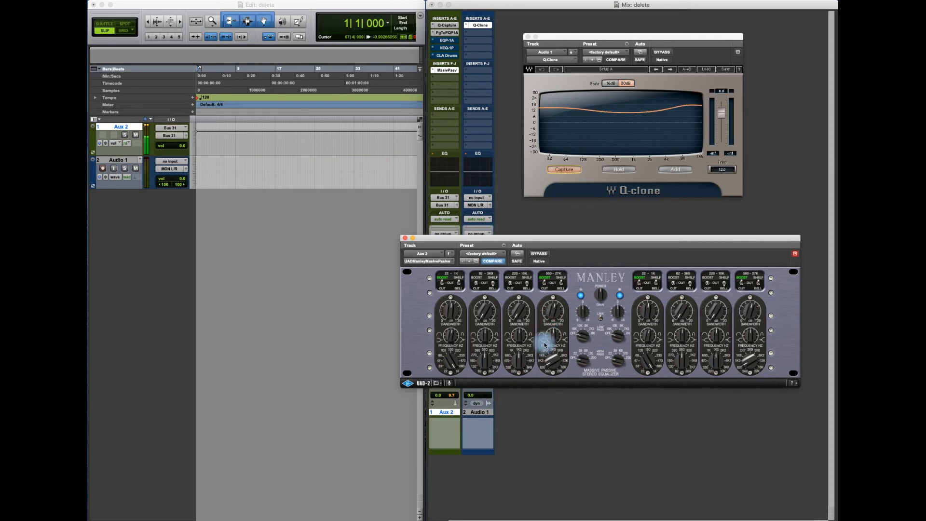
Switch the Massive Passive's highest band to Cut, adjust its gain, and close the plug-in window.
{"action": "left_click", "coordinate": [545, 288]}
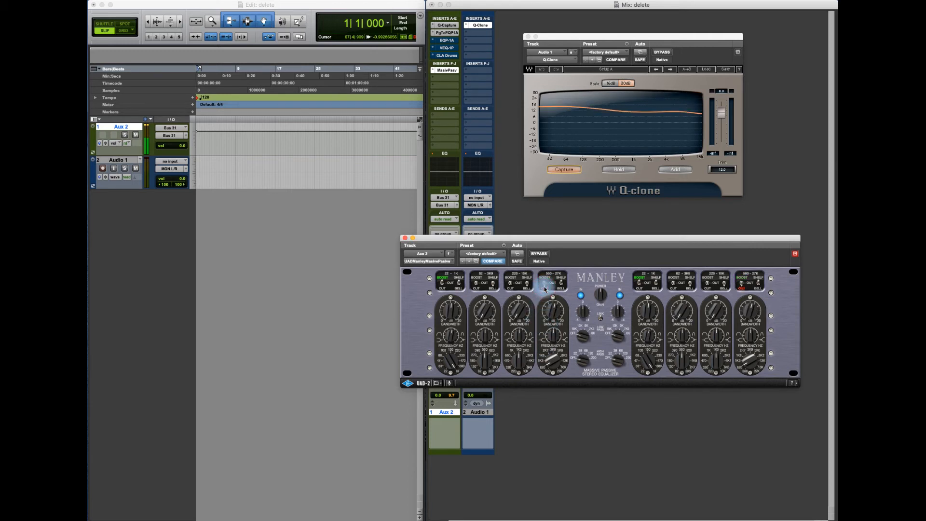
{"action": "mouse_move", "coordinate": [556, 308]}
{"action": "left_mouse_down"}
{"action": "mouse_move", "coordinate": [563, 267]}
{"action": "mouse_move", "coordinate": [558, 317]}
{"action": "left_mouse_up"}
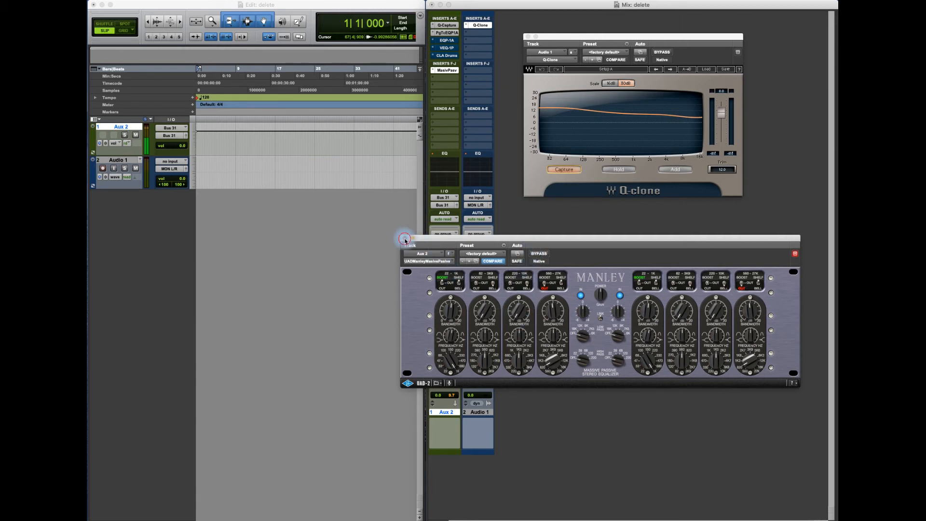
{"action": "left_click", "coordinate": [404, 239]}
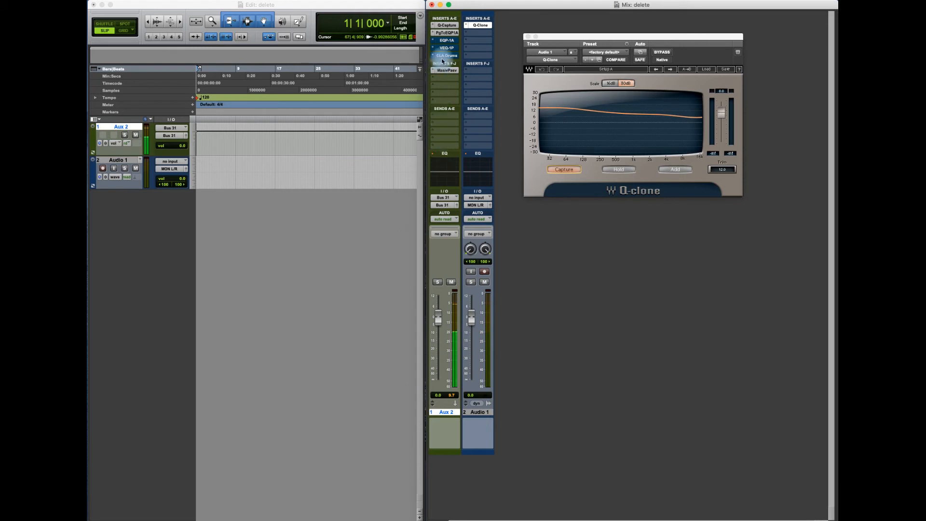
Bypass PuigTec EQP1A on Aux 2, insert SSLEQ (stereo) below the Massive Passive, and move its window clear of Q-Clone.
{"action": "left_click", "coordinate": [452, 36]}
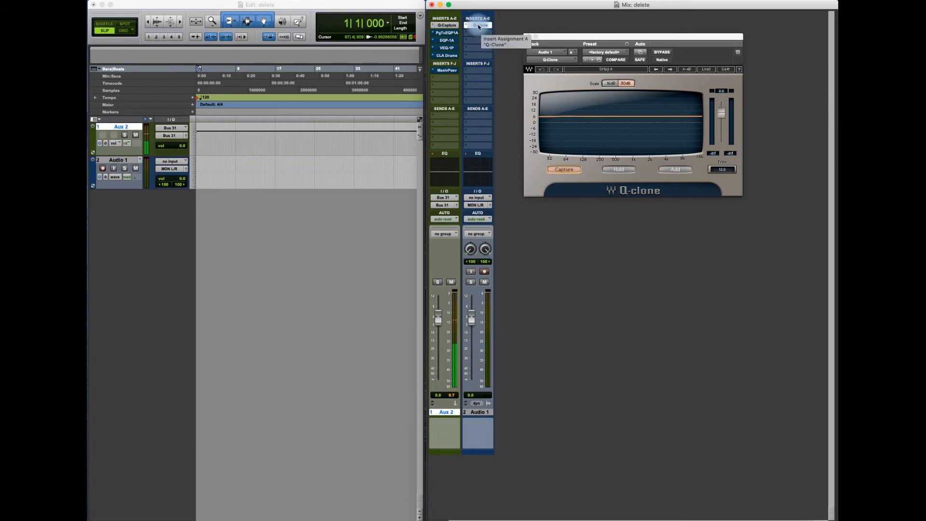
{"action": "left_click", "coordinate": [450, 78]}
{"action": "mouse_move", "coordinate": [469, 78]}
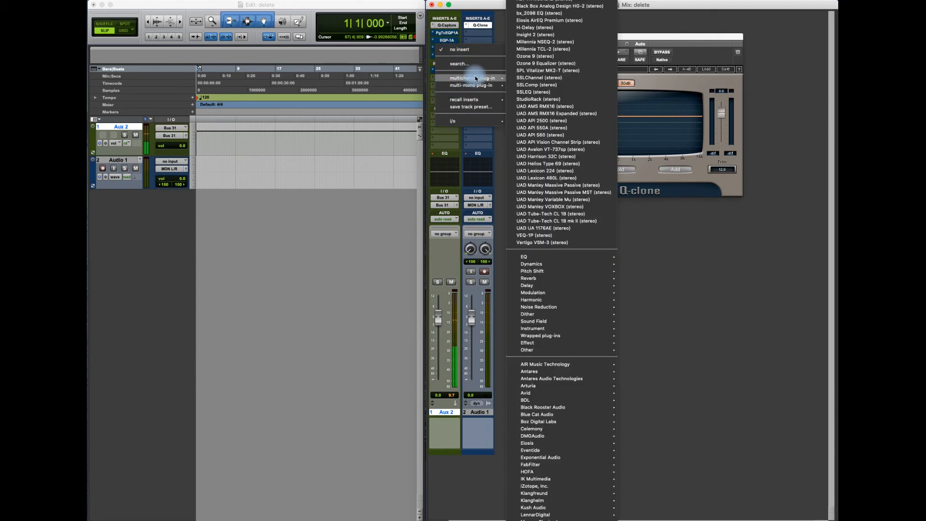
{"action": "left_click", "coordinate": [537, 93]}
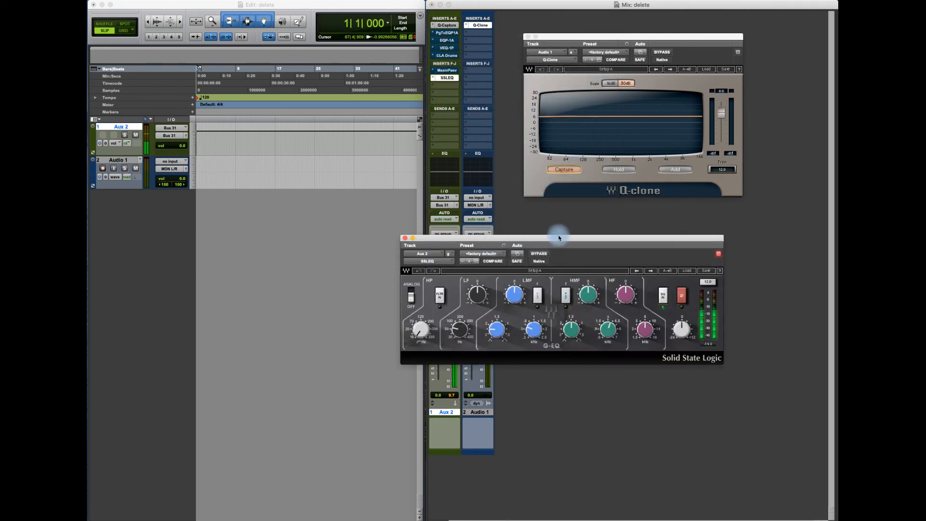
{"action": "left_click_drag", "start_coordinate": [558, 238], "coordinate": [616, 279]}
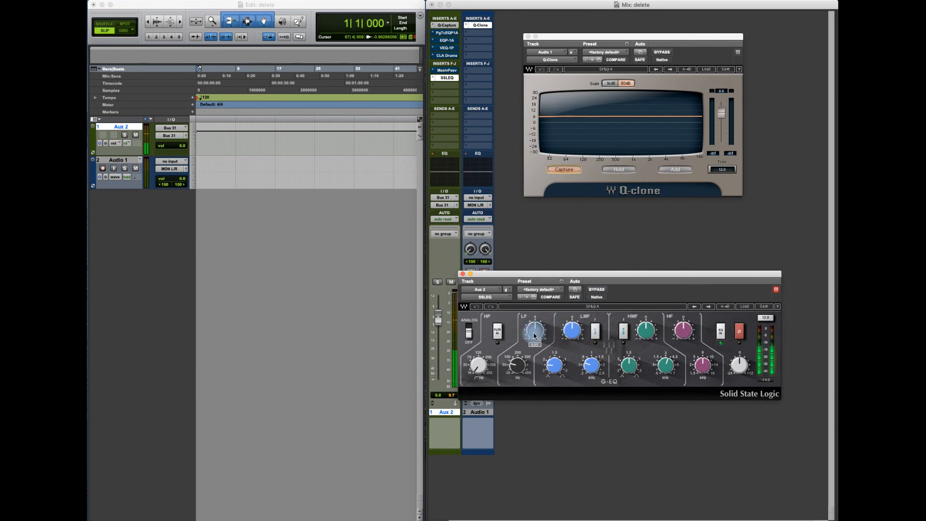
Try a full LF boost on the SSLEQ, varying the LF frequency and the high-pass frequency.
{"action": "left_click_drag", "start_coordinate": [534, 336], "coordinate": [583, 193]}
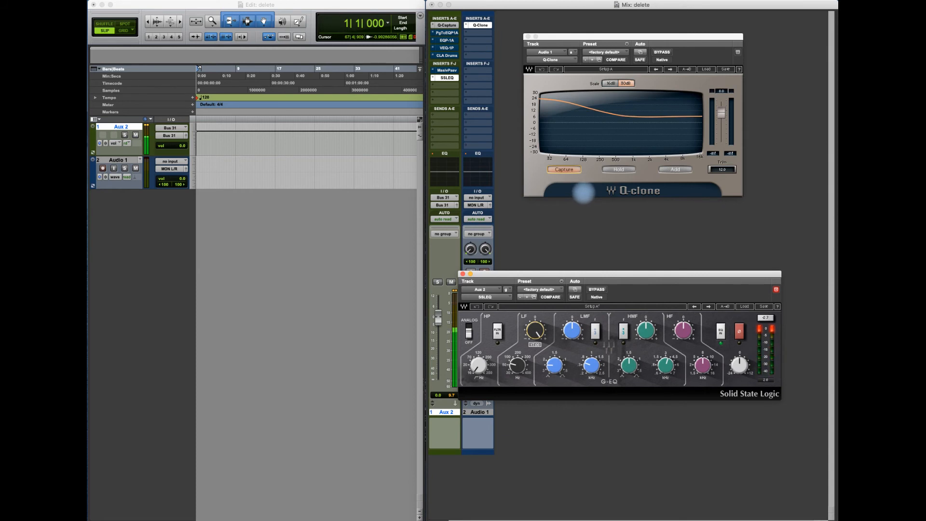
{"action": "mouse_move", "coordinate": [517, 365]}
{"action": "left_mouse_down"}
{"action": "mouse_move", "coordinate": [521, 471]}
{"action": "mouse_move", "coordinate": [521, 378]}
{"action": "mouse_move", "coordinate": [550, 206]}
{"action": "mouse_move", "coordinate": [515, 442]}
{"action": "left_mouse_up"}
{"action": "left_click_drag", "start_coordinate": [478, 365], "coordinate": [491, 292]}
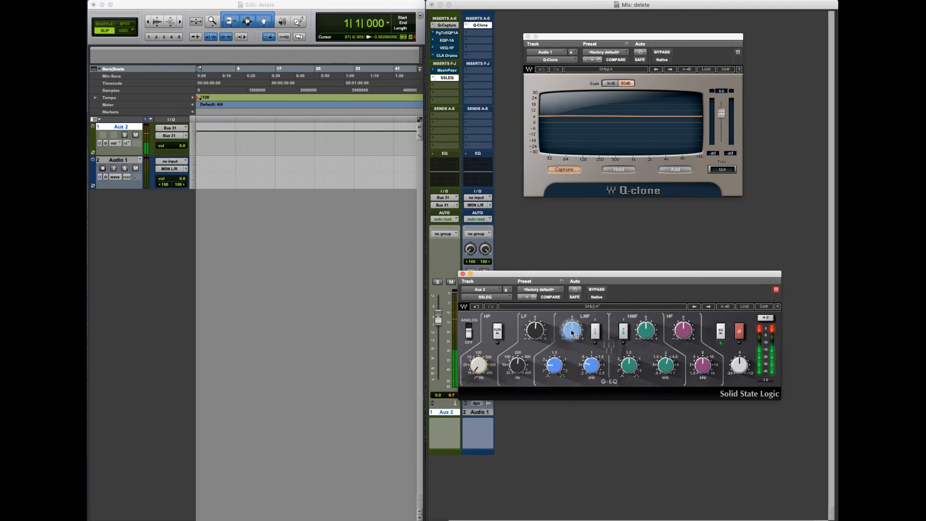
Boost the SSLEQ's LMF gain to maximum and adjust that band's Q and frequency, placing the peak around 1 kHz.
{"action": "left_click_drag", "start_coordinate": [572, 332], "coordinate": [601, 188]}
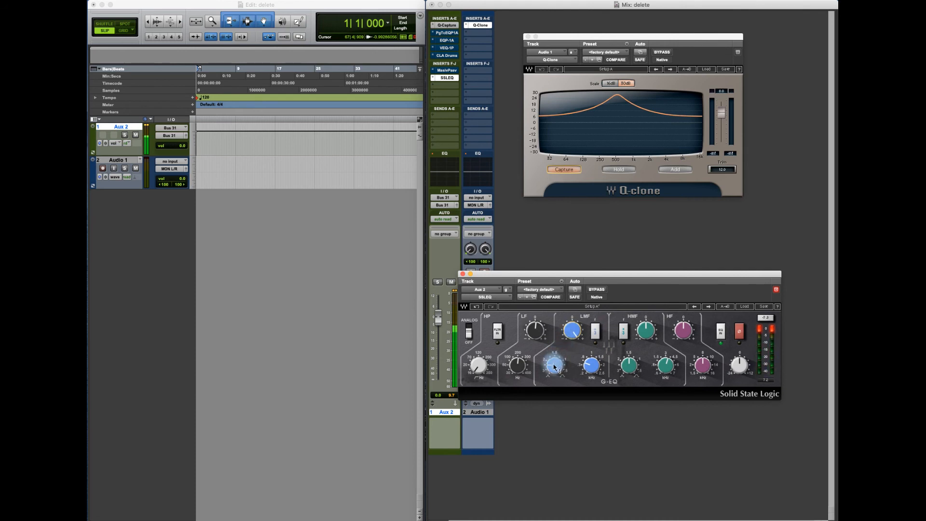
{"action": "mouse_move", "coordinate": [554, 367]}
{"action": "left_mouse_down"}
{"action": "mouse_move", "coordinate": [545, 519]}
{"action": "mouse_move", "coordinate": [618, 248]}
{"action": "mouse_move", "coordinate": [578, 506]}
{"action": "left_mouse_up"}
{"action": "mouse_move", "coordinate": [590, 362]}
{"action": "left_mouse_down"}
{"action": "mouse_move", "coordinate": [625, 258]}
{"action": "mouse_move", "coordinate": [574, 326]}
{"action": "mouse_move", "coordinate": [585, 362]}
{"action": "left_mouse_up"}
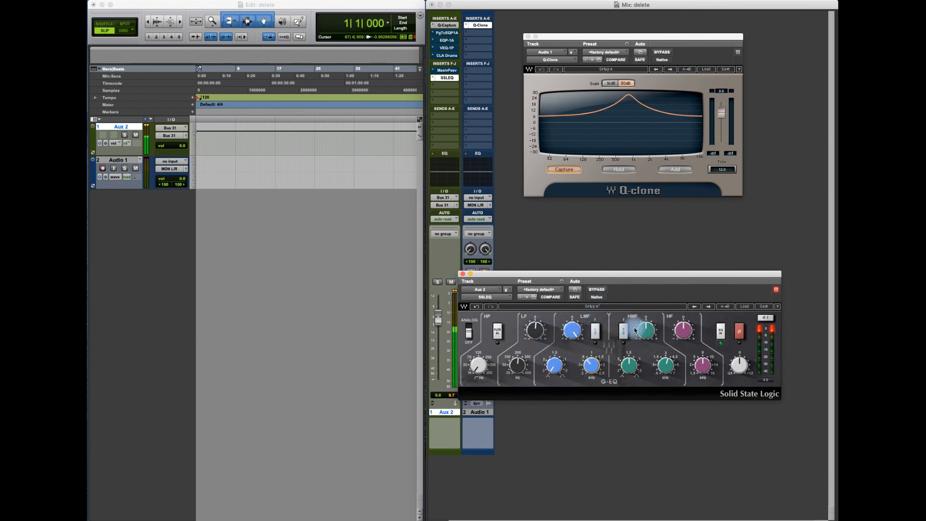
Try a full HMF boost on the SSLEQ, compare the band's ×3 frequency switch on and off, and reset the HMF gain to 0.
{"action": "mouse_move", "coordinate": [641, 332]}
{"action": "left_mouse_down"}
{"action": "mouse_move", "coordinate": [642, 305]}
{"action": "mouse_move", "coordinate": [632, 318]}
{"action": "left_mouse_up"}
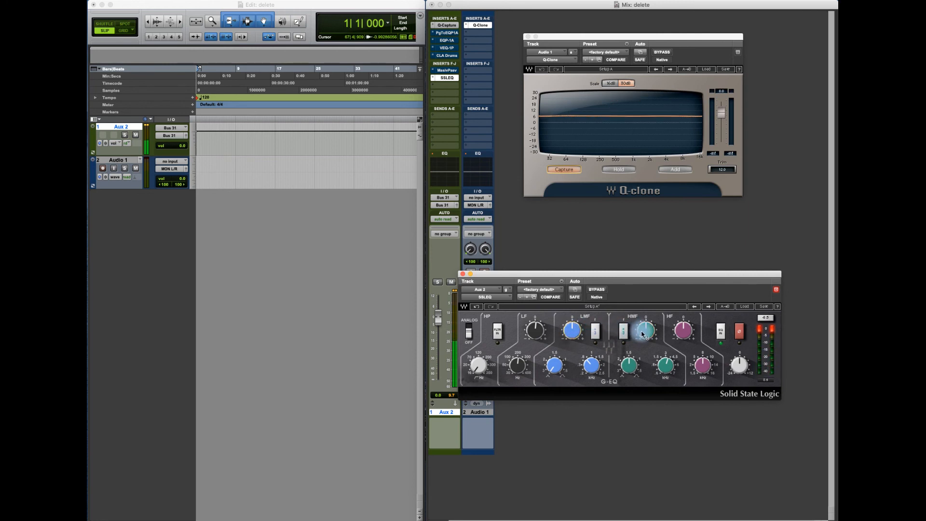
{"action": "left_click_drag", "start_coordinate": [646, 330], "coordinate": [682, 189]}
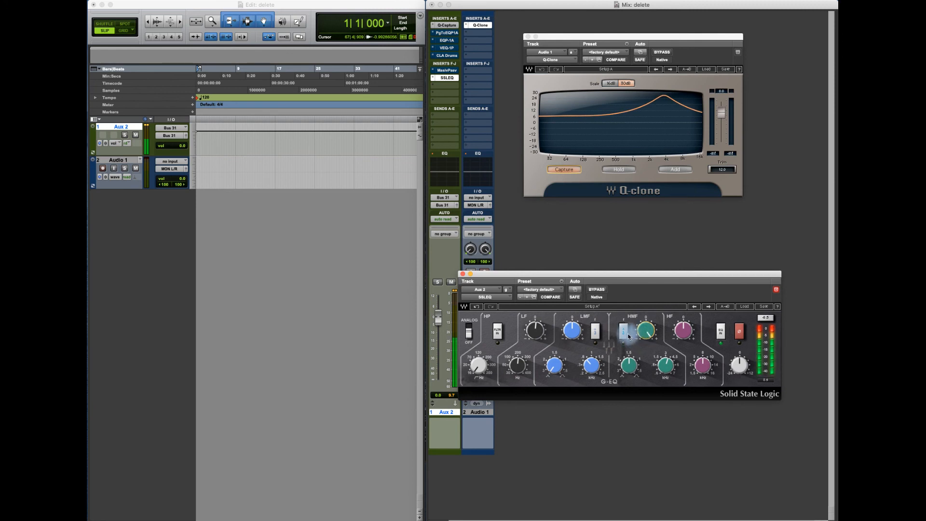
{"action": "scroll", "coordinate": [625, 336], "scroll_direction": "up", "scroll_amount": 5}
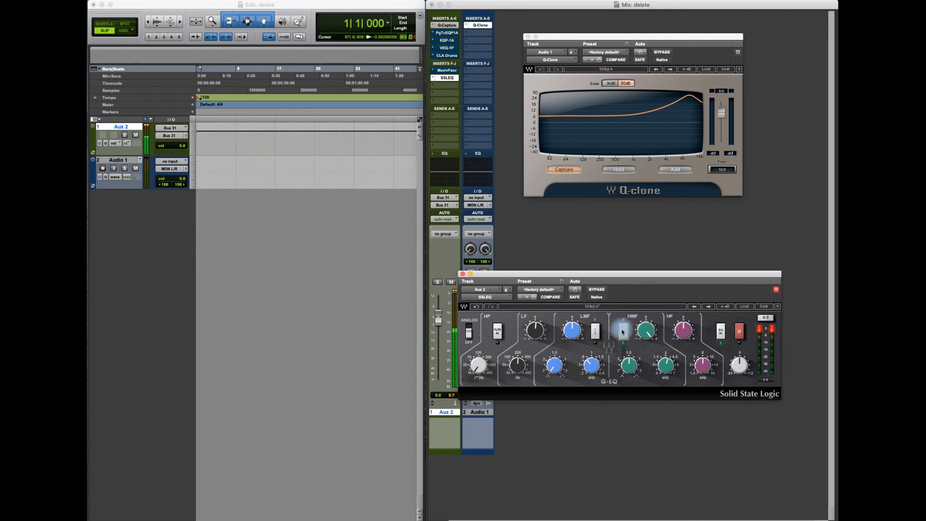
{"action": "left_click", "coordinate": [624, 332]}
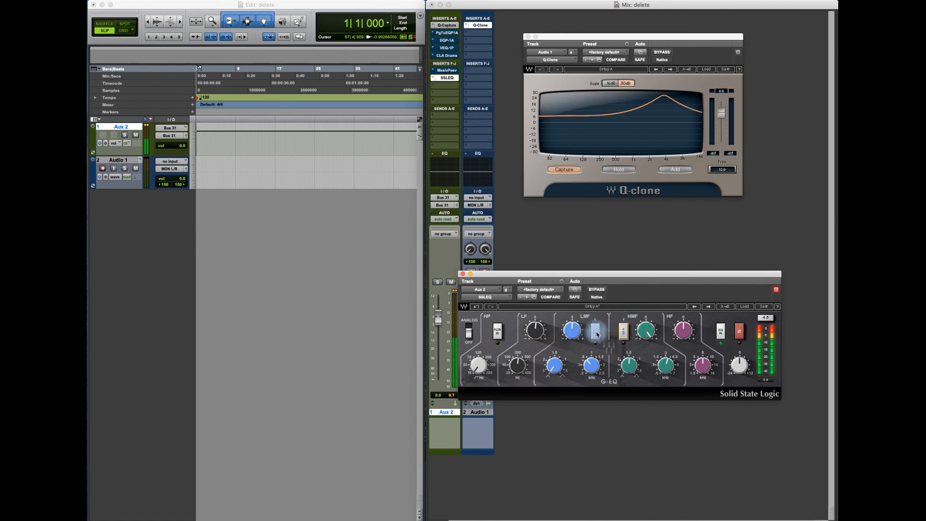
{"action": "left_click", "coordinate": [647, 334], "text": "alt"}
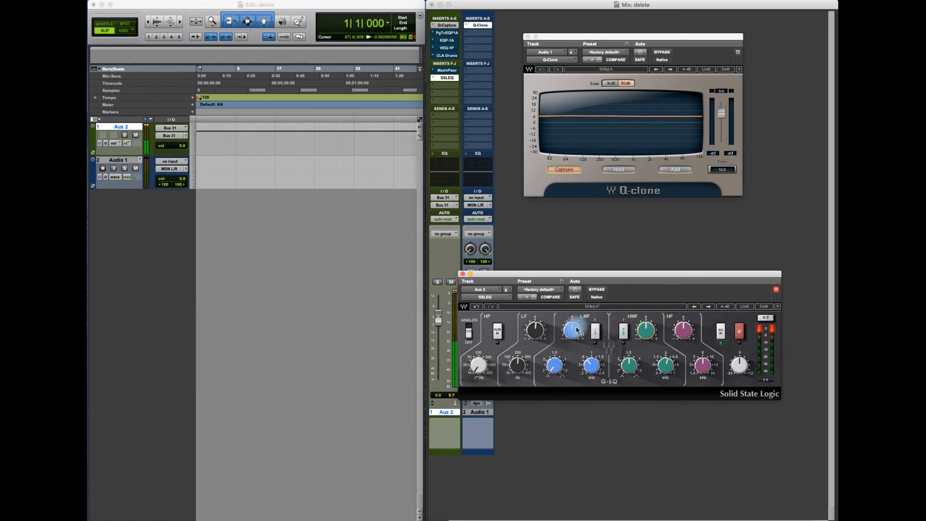
Boost the SSLEQ's LMF gain fully, raise its frequency slightly, and compare the ÷3 frequency switch on and off, leaving it on.
{"action": "left_click_drag", "start_coordinate": [571, 331], "coordinate": [607, 203]}
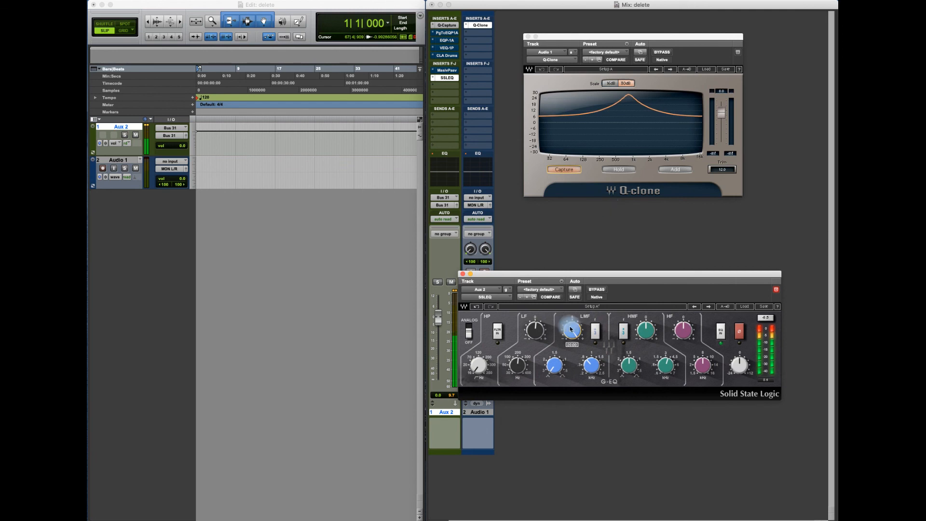
{"action": "left_click", "coordinate": [596, 331]}
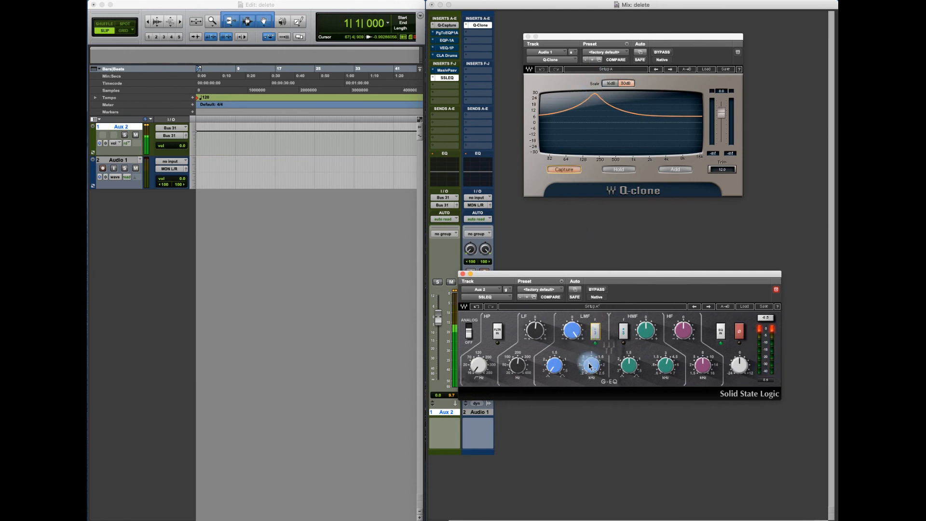
{"action": "left_click_drag", "start_coordinate": [588, 368], "coordinate": [608, 311]}
{"action": "left_click", "coordinate": [595, 333]}
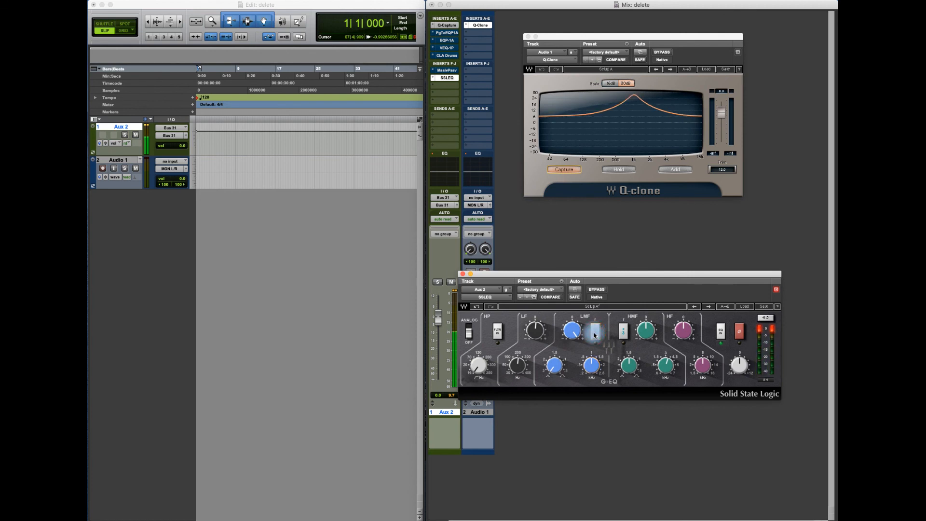
{"action": "left_click", "coordinate": [596, 337]}
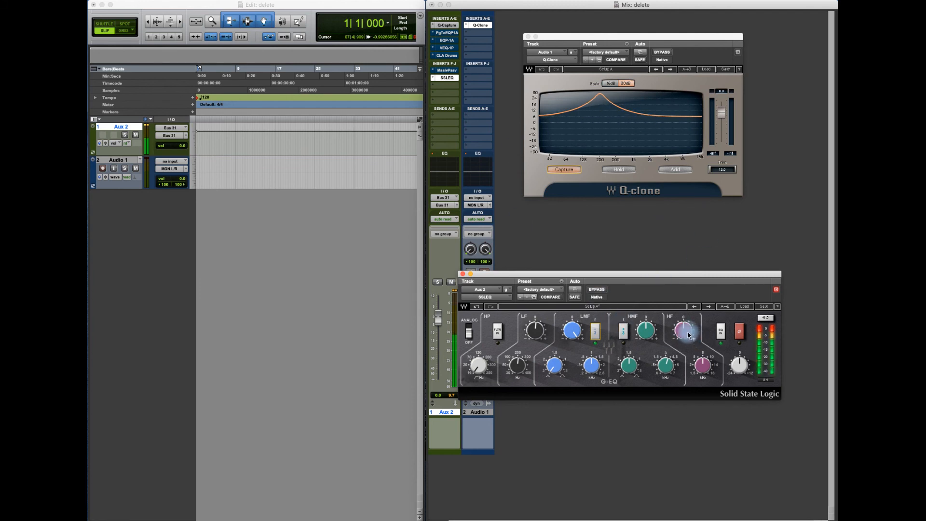
Adjust the SSLEQ's HF gain to test the high-frequency band.
{"action": "mouse_move", "coordinate": [683, 330]}
{"action": "left_mouse_down"}
{"action": "mouse_move", "coordinate": [737, 146]}
{"action": "mouse_move", "coordinate": [720, 249]}
{"action": "left_mouse_up"}
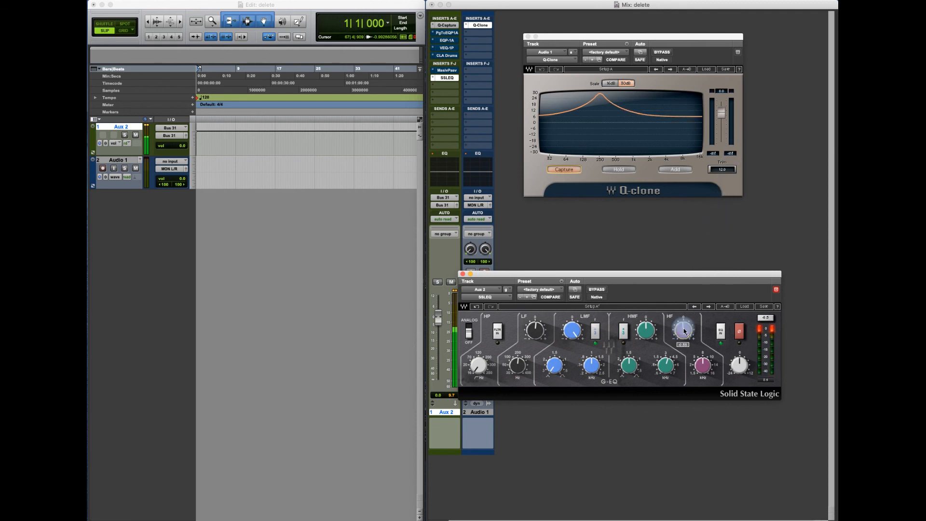